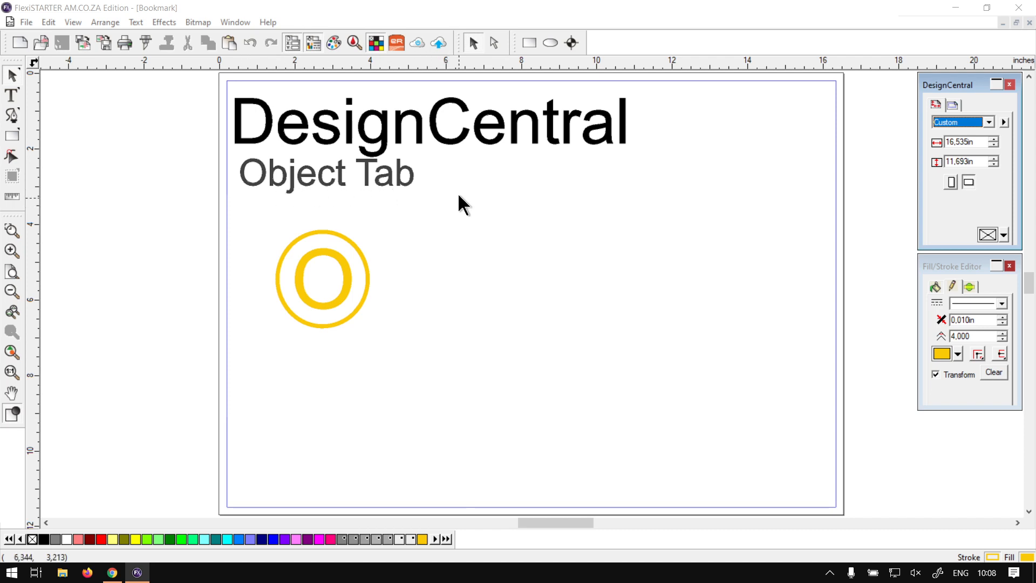
# Step: Toggle the DesignCentral palette off and back on
pyautogui.click(702, 17)
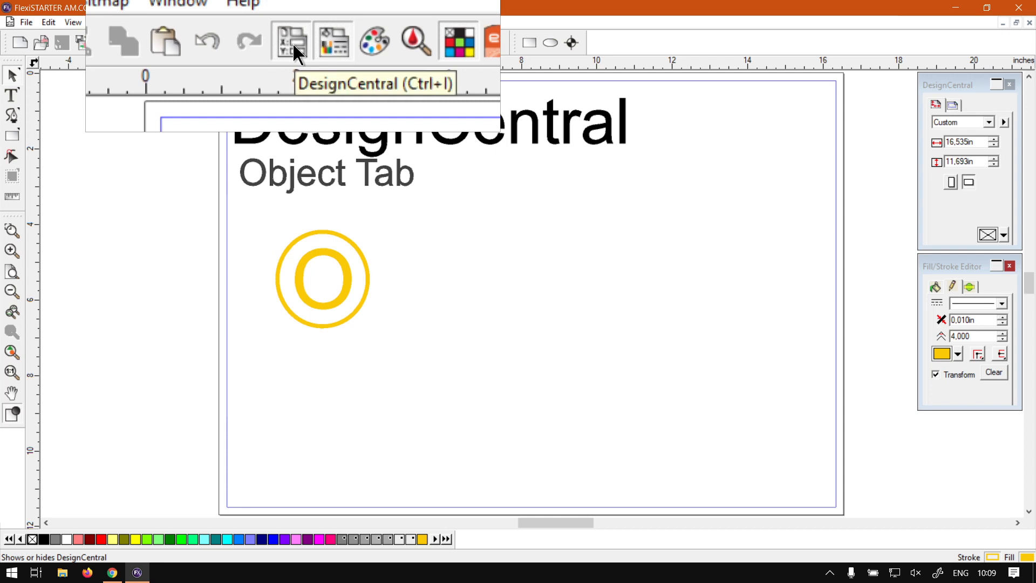
pyautogui.click(294, 46)
pyautogui.click(293, 46)
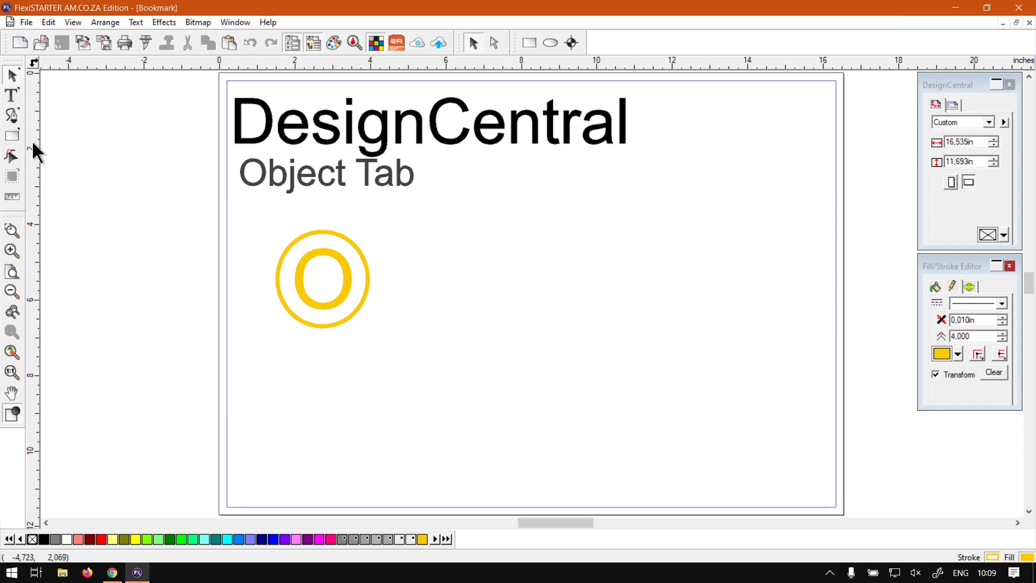
# Step: Draw a rectangle about 3.99 in wide and 1.86 in high to the right of the circled O, and return to the Select tool
pyautogui.click(17, 135)
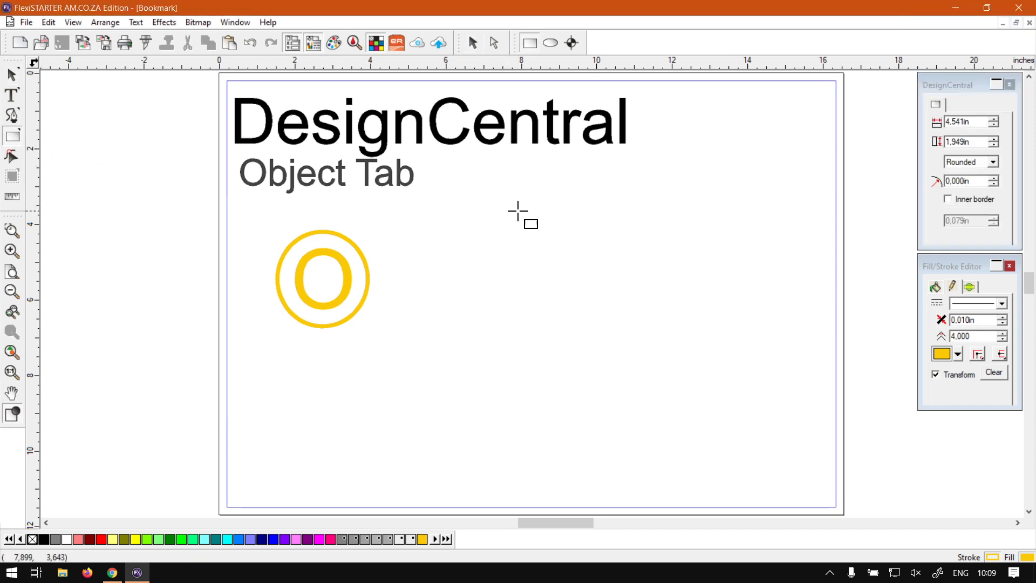
pyautogui.moveTo(518, 211)
pyautogui.mouseDown()
pyautogui.moveTo(670, 264)
pyautogui.moveTo(668, 280)
pyautogui.mouseUp()
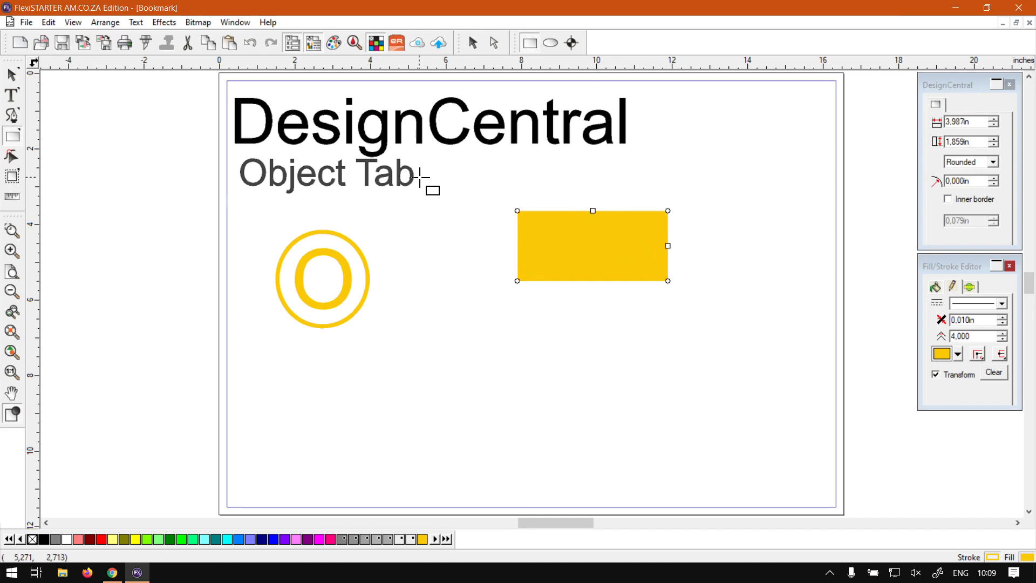
pyautogui.click(12, 74)
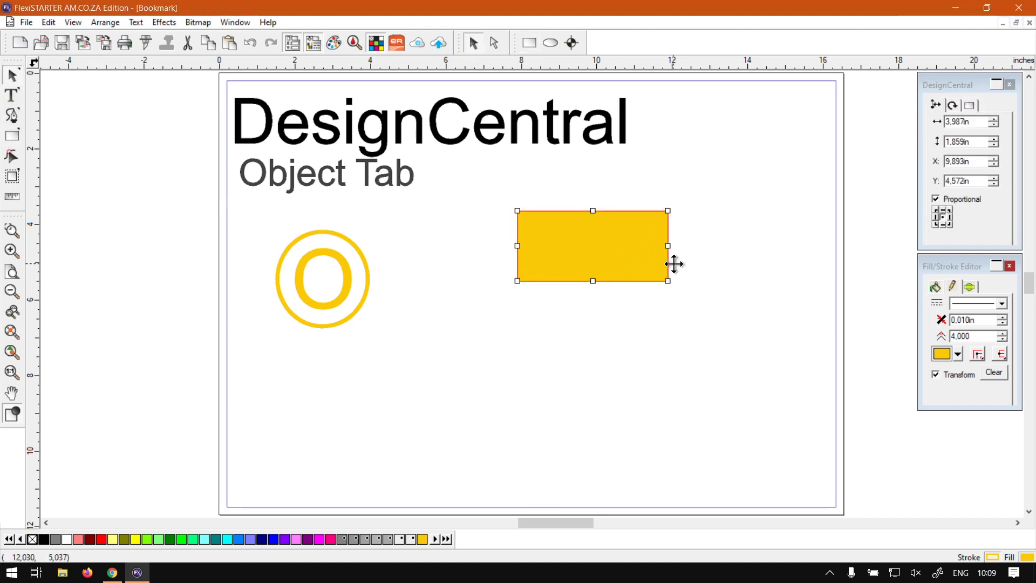
# Step: Examine the rectangle's object-specific settings in DesignCentral, including the available corner types
pyautogui.click(972, 105)
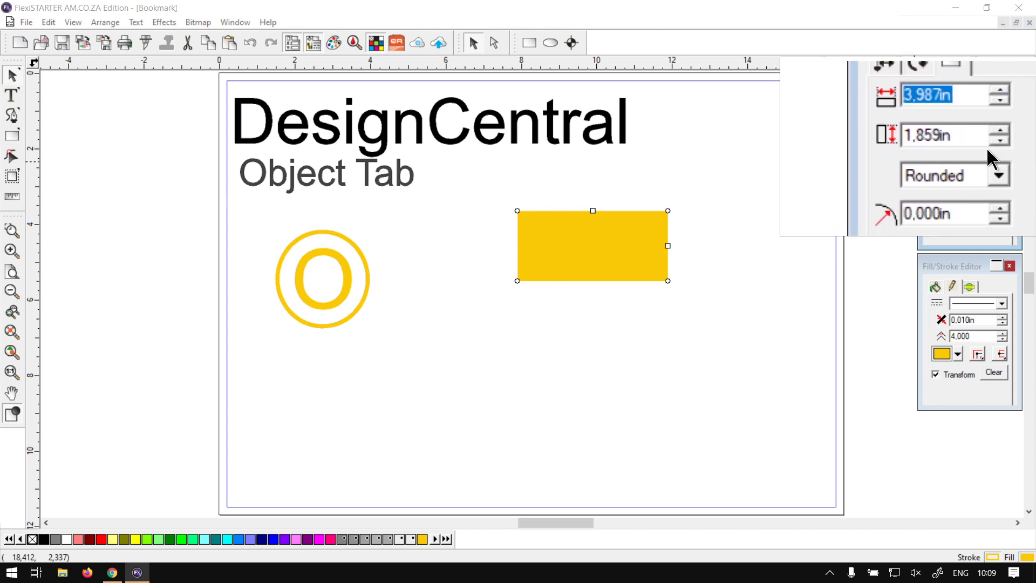
pyautogui.click(993, 161)
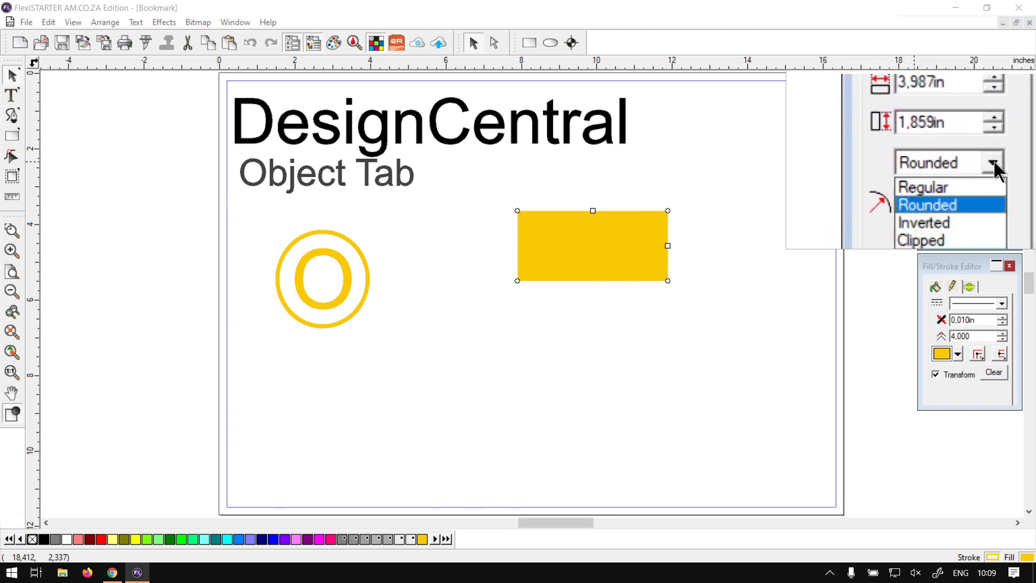
pyautogui.click(993, 161)
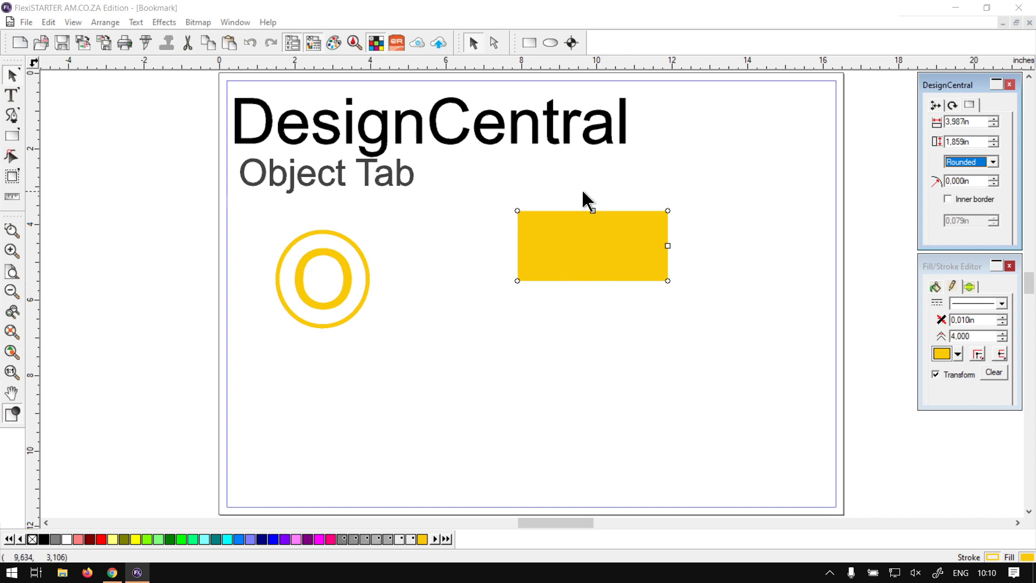
# Step: Select the "DesignCentral" title text, examine its paragraph and character settings, and deselect it
pyautogui.click(567, 137)
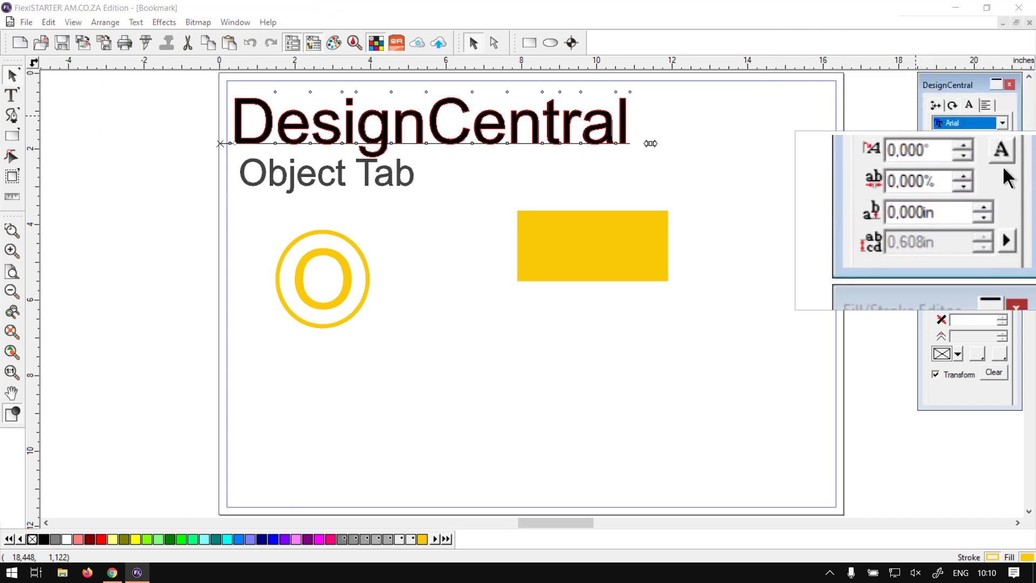
pyautogui.click(983, 105)
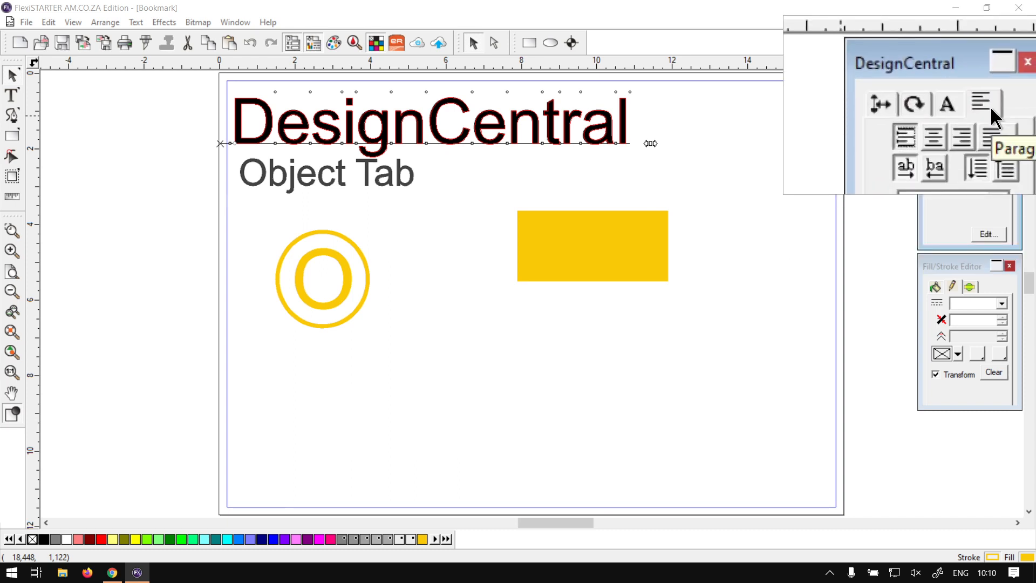
pyautogui.click(970, 108)
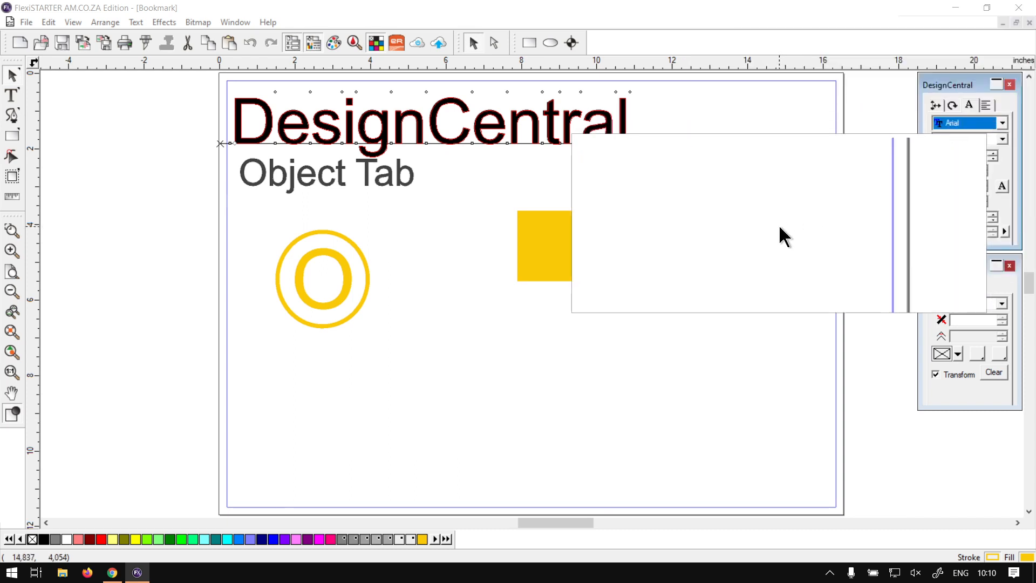
pyautogui.click(737, 216)
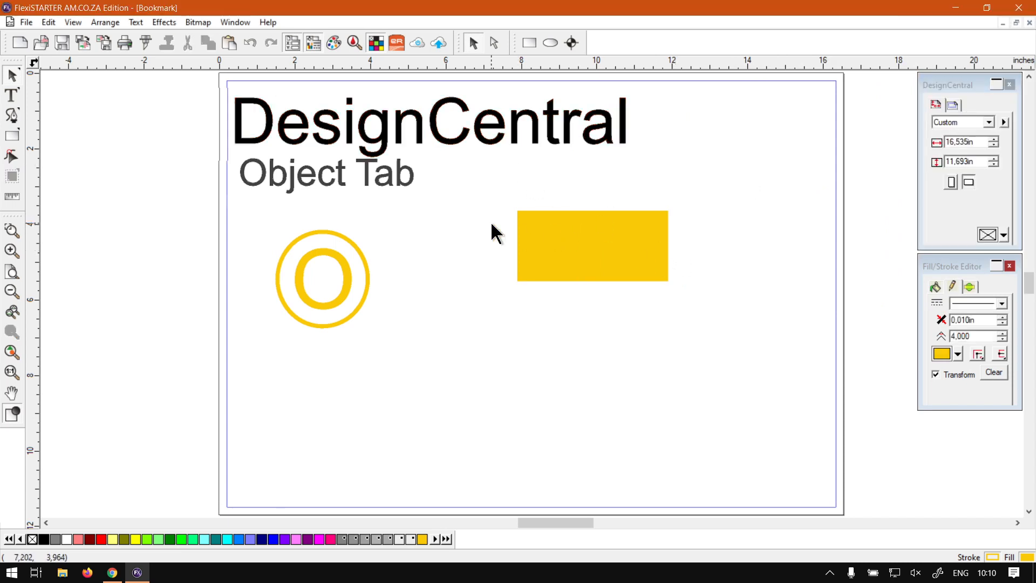
# Step: Draw a straight diagonal line below the rectangle with the Bezier path tool, spanning about 5.5 in by 2.3 in
pyautogui.click(6, 155)
pyautogui.click(11, 115)
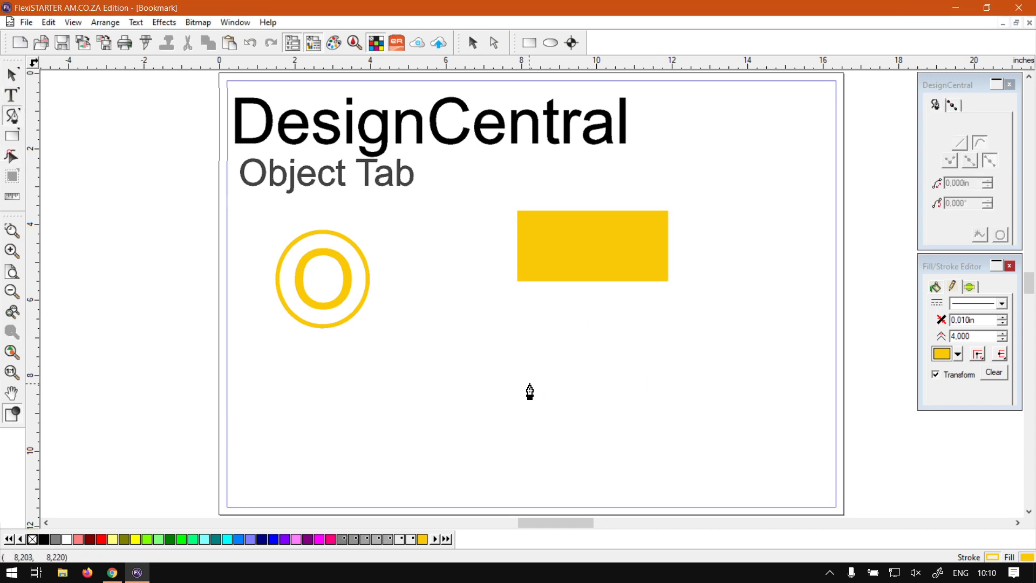
pyautogui.click(531, 384)
pyautogui.click(740, 297)
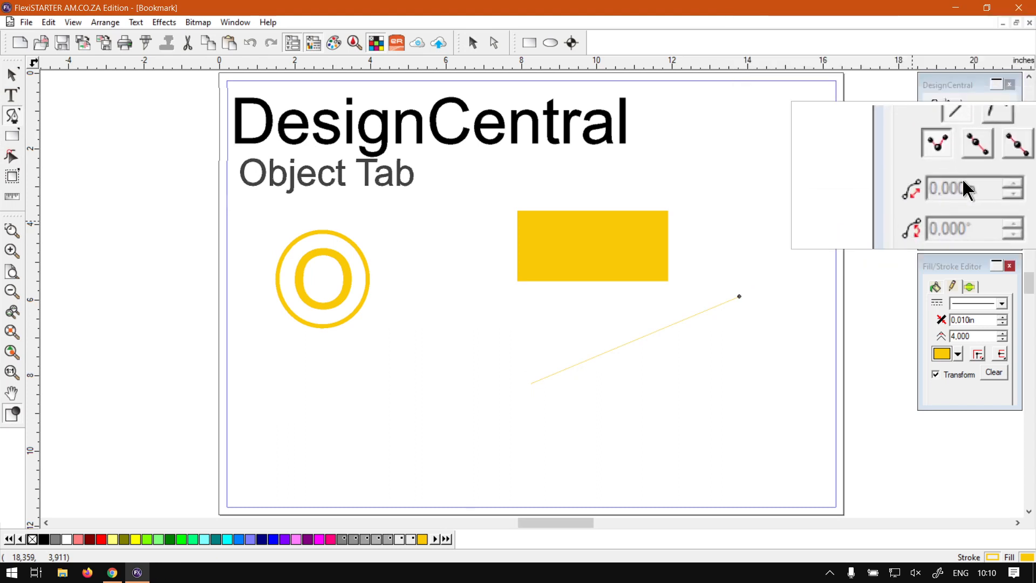
# Step: Select the diagonal line to examine its DesignCentral path options, and deselect it
pyautogui.click(12, 74)
pyautogui.click(636, 335)
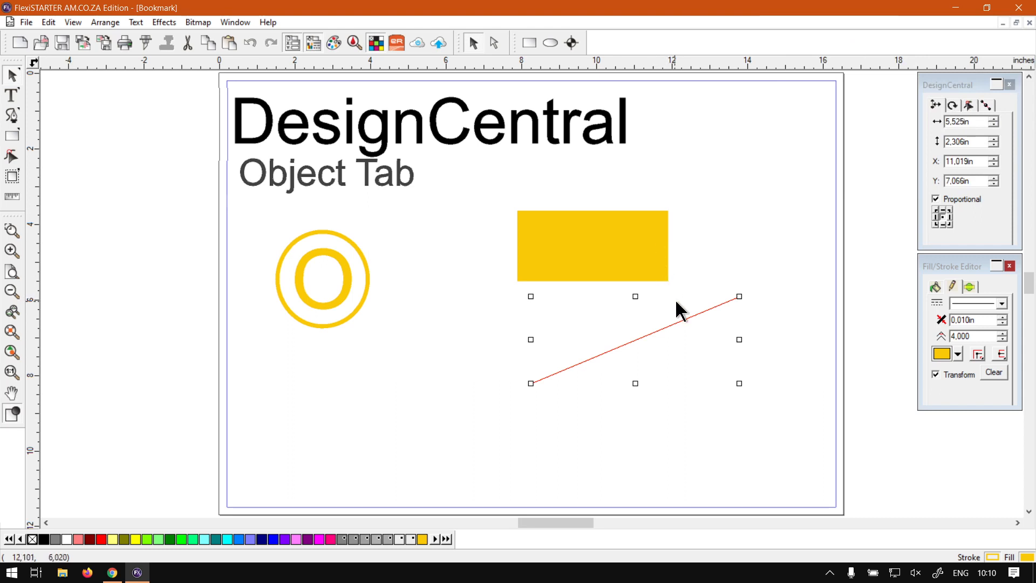
pyautogui.click(711, 210)
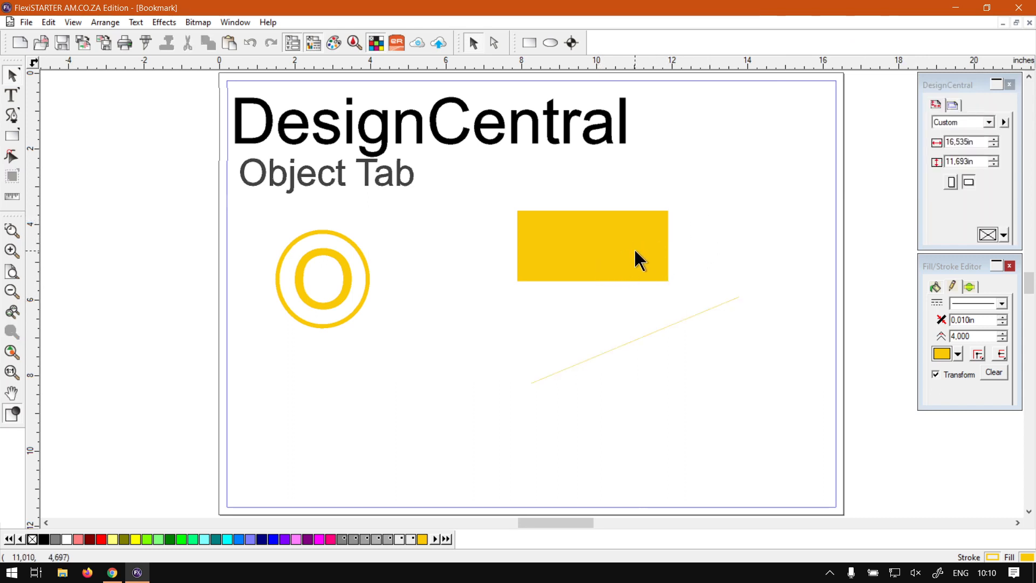
# Step: Select the rectangle together with the "DesignCentral" title to examine which DesignCentral settings the two object types share
pyautogui.click(621, 242)
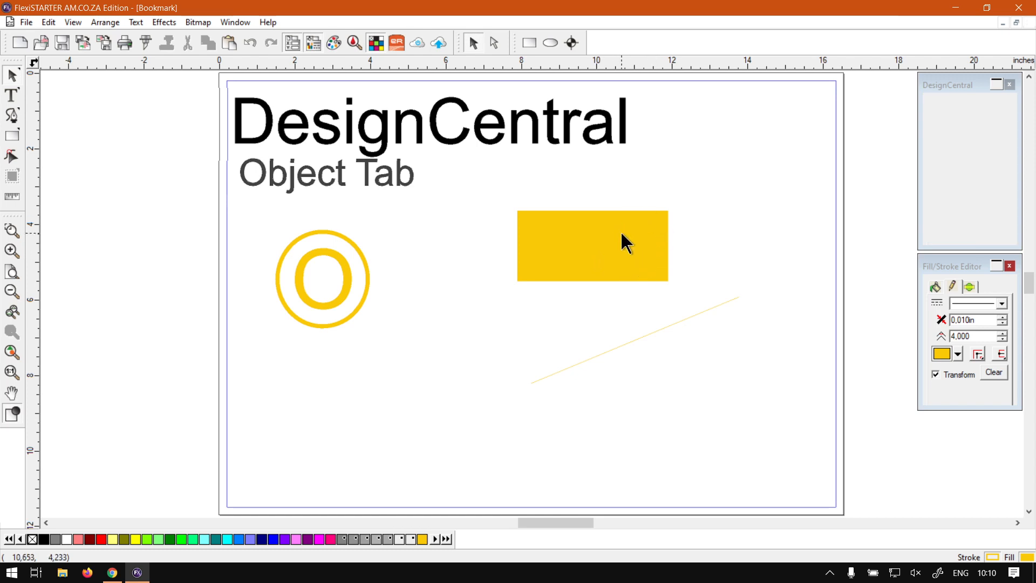
pyautogui.click(624, 135)
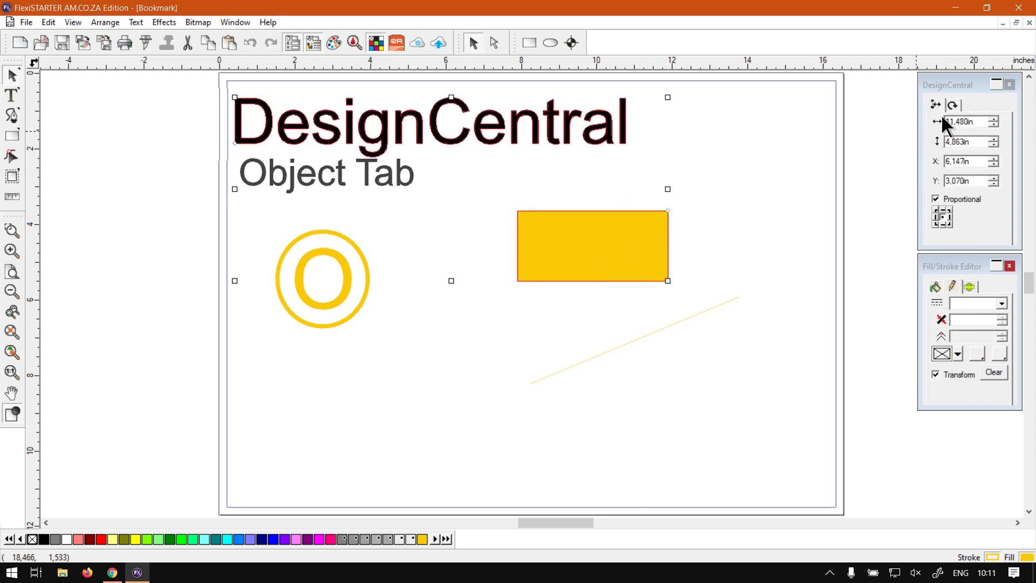
pyautogui.click(961, 85)
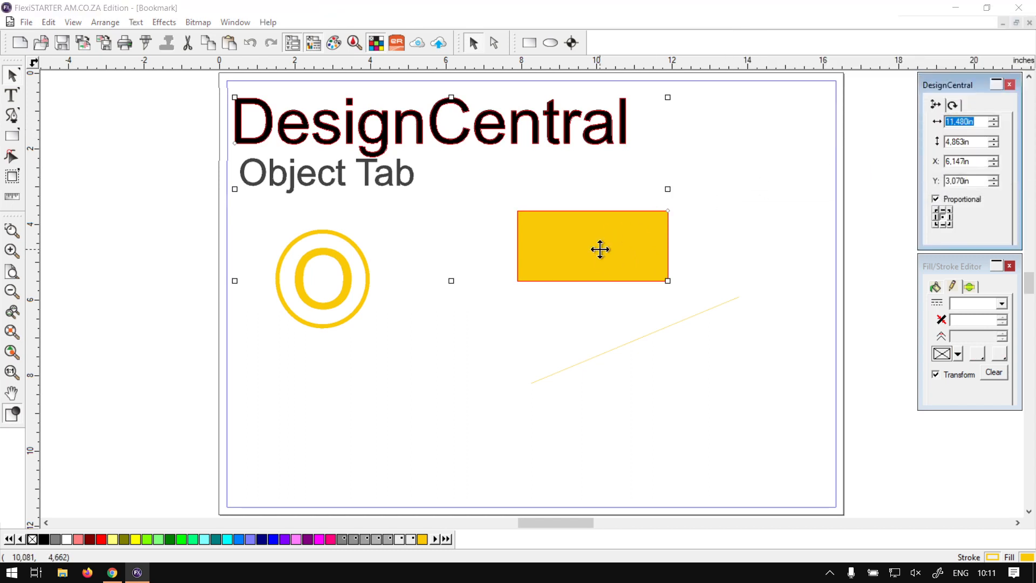
# Step: Duplicate the yellow rectangle, narrow the copy to about 1.85 in wide, and place it to the right of the title
pyautogui.click(619, 251)
pyautogui.hotkey('ctrl', 'c')
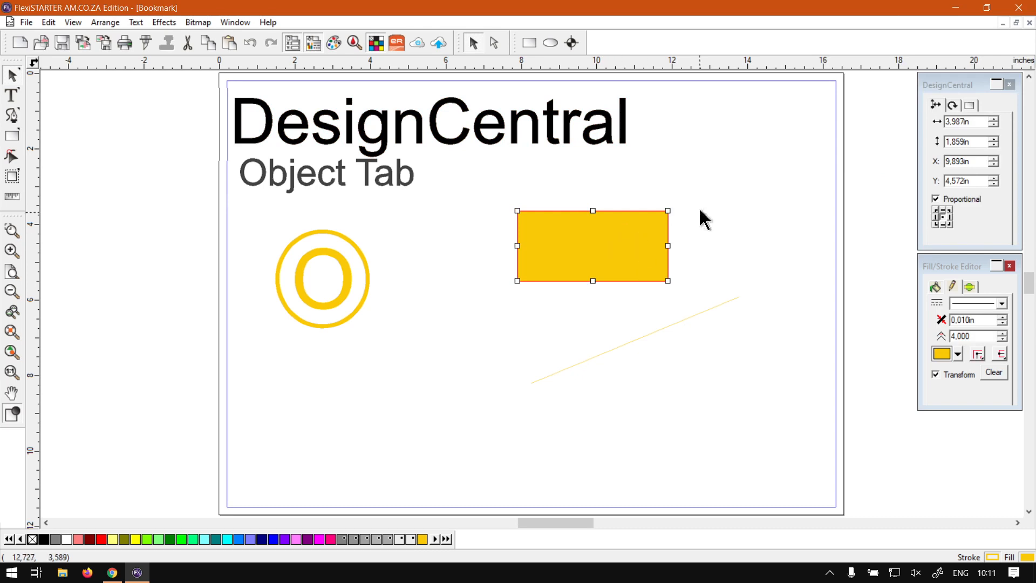
pyautogui.hotkey('ctrl', 'v')
pyautogui.click(692, 139)
pyautogui.moveTo(757, 155); pyautogui.dragTo(734, 152)
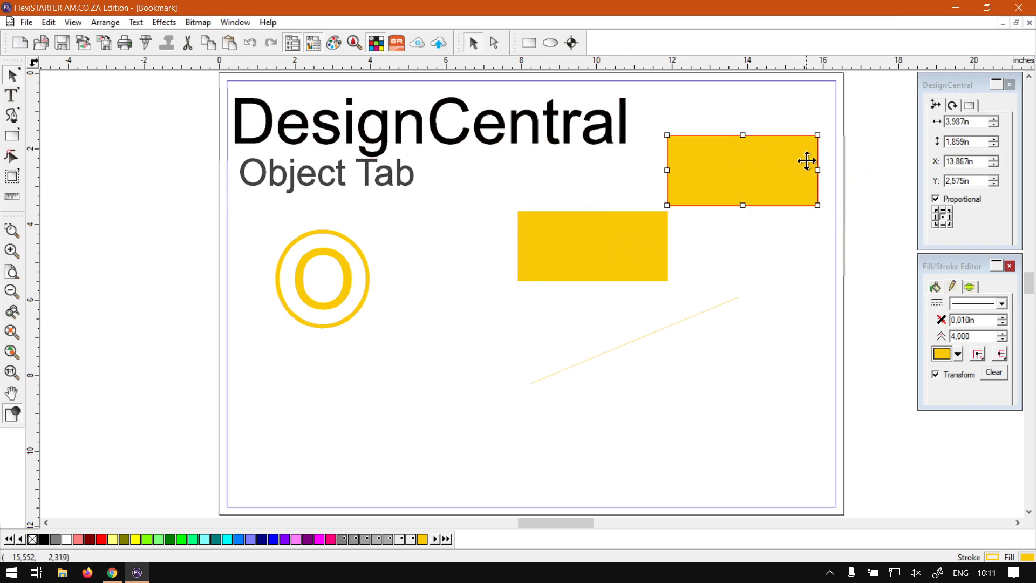
pyautogui.moveTo(818, 172); pyautogui.dragTo(765, 154)
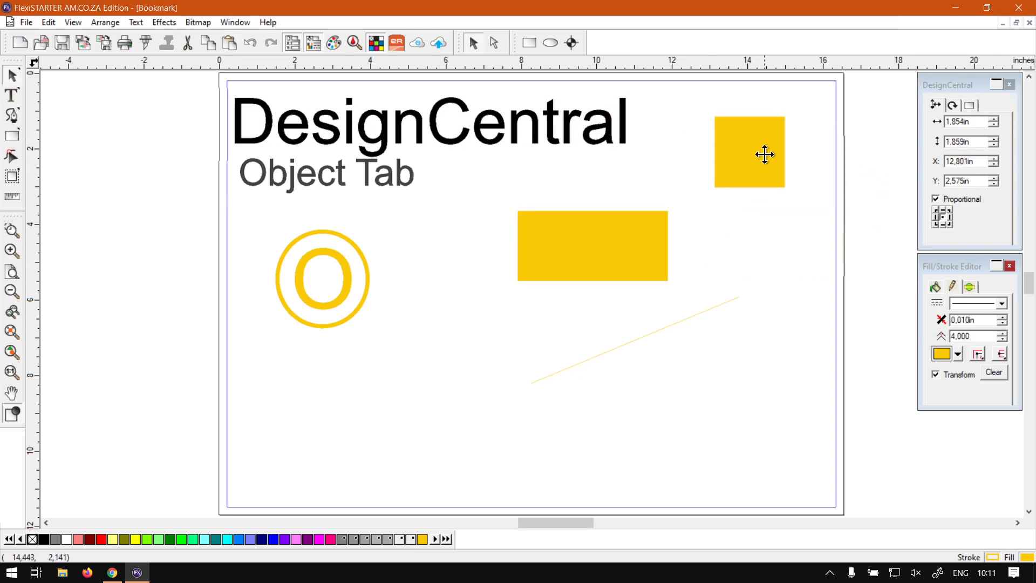
# Step: Select both yellow rectangles, examine their shared rectangle settings, and clear the selection
pyautogui.keyDown('shift'); pyautogui.click(628, 261); pyautogui.keyUp('shift')
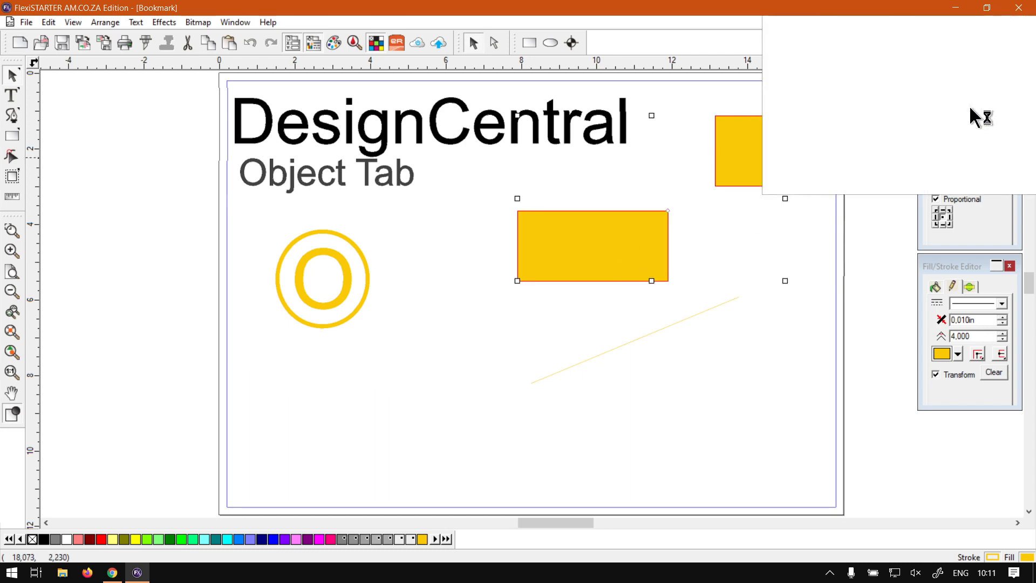
pyautogui.click(969, 105)
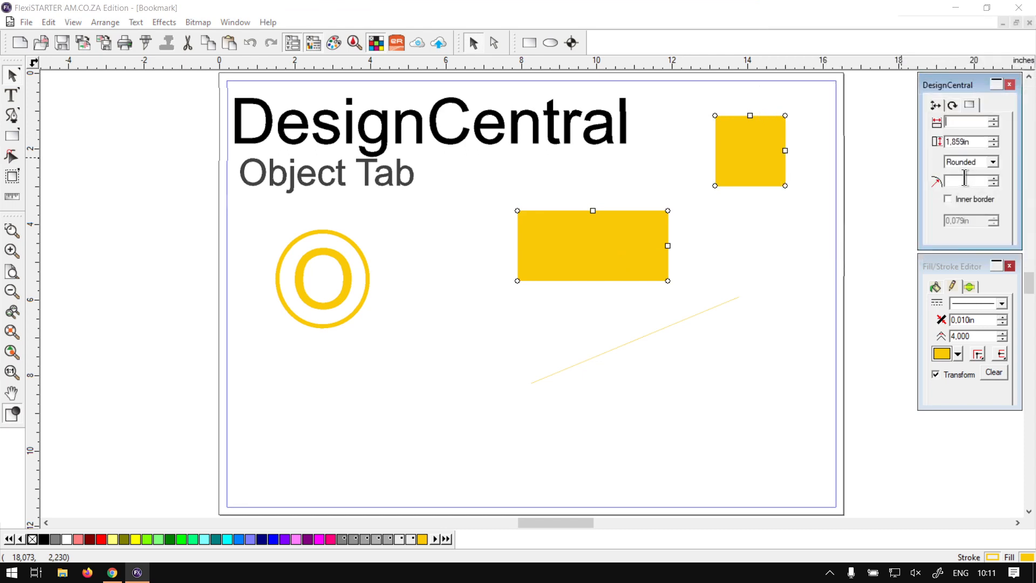
pyautogui.click(759, 238)
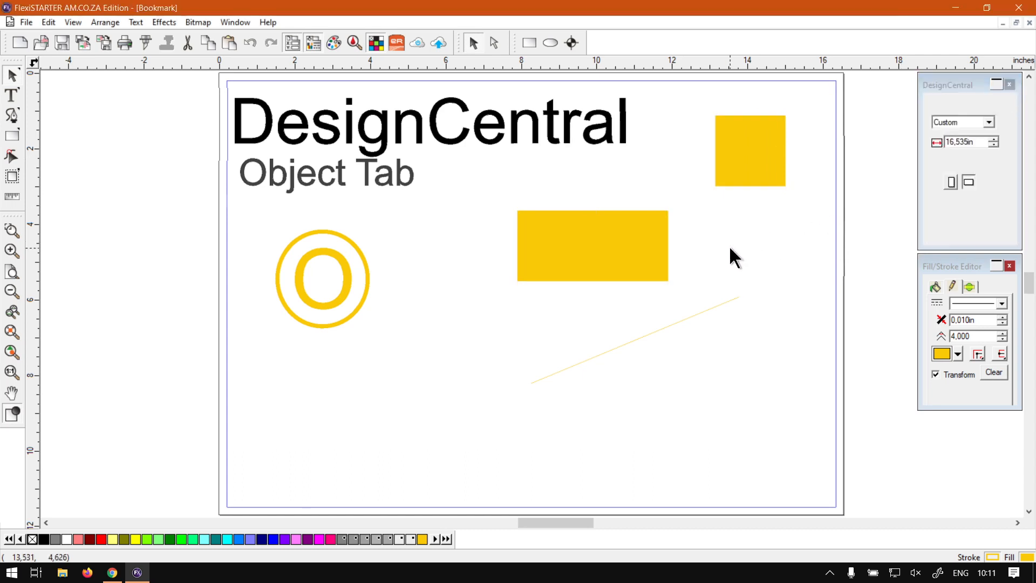
# Step: Select the "DesignCentral" and "Object Tab" texts together and examine their shared character settings
pyautogui.click(459, 137)
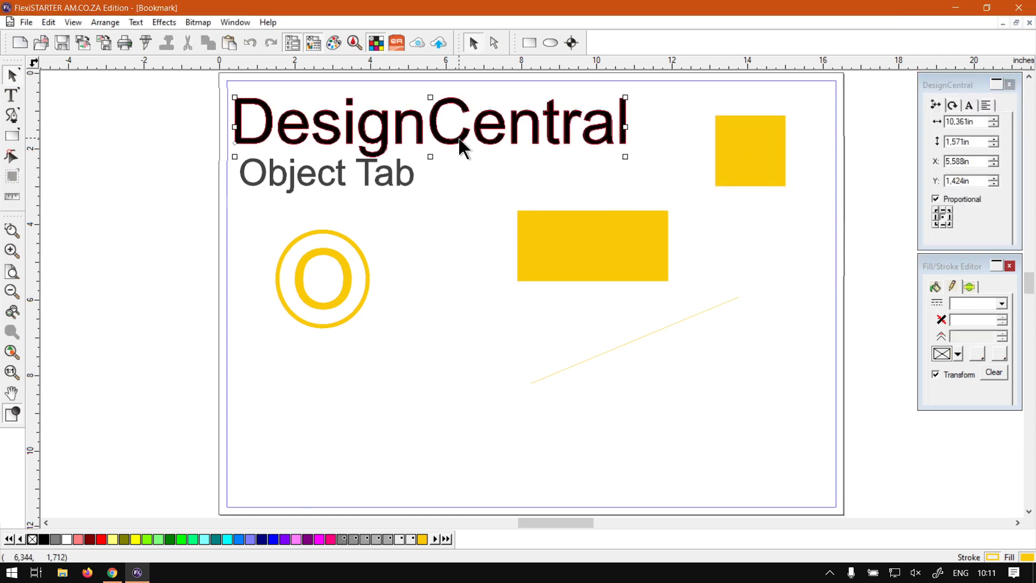
pyautogui.keyDown('shift'); pyautogui.click(411, 176); pyautogui.keyUp('shift')
pyautogui.click(970, 110)
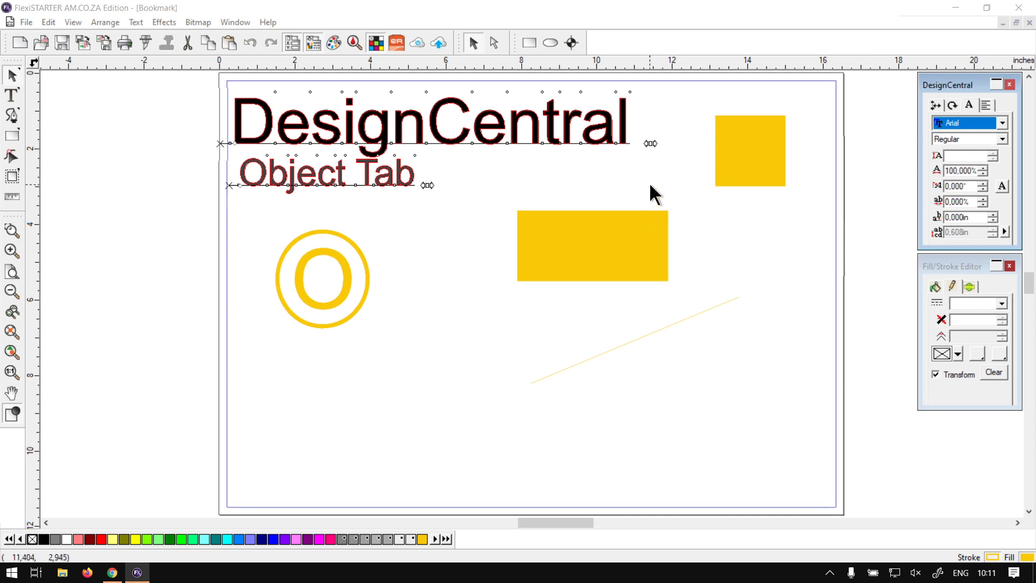
# Step: Select the wide rectangle together with the diagonal line, examine their common DesignCentral settings, and deselect both
pyautogui.click(603, 242)
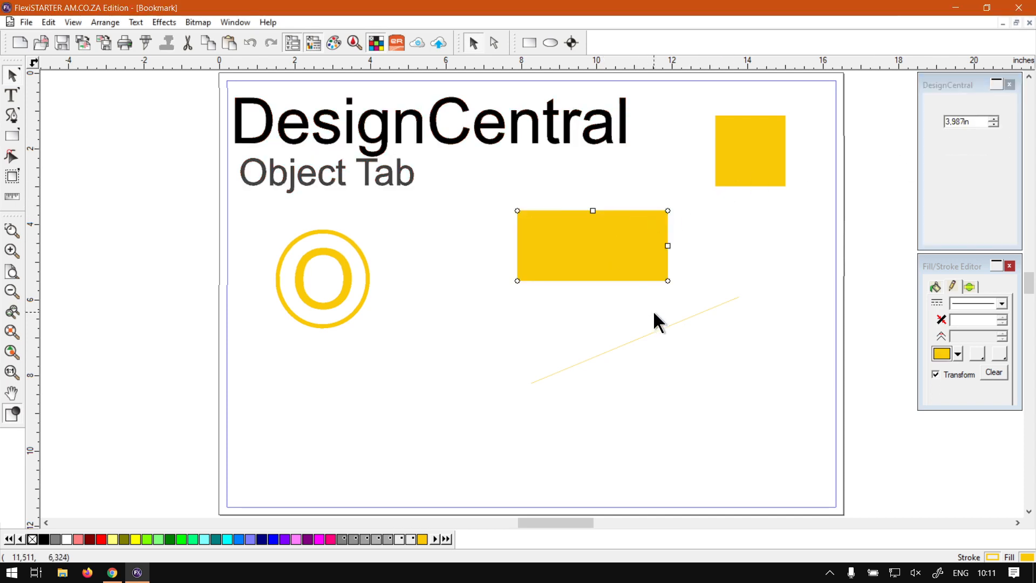
pyautogui.keyDown('shift'); pyautogui.click(660, 330); pyautogui.keyUp('shift')
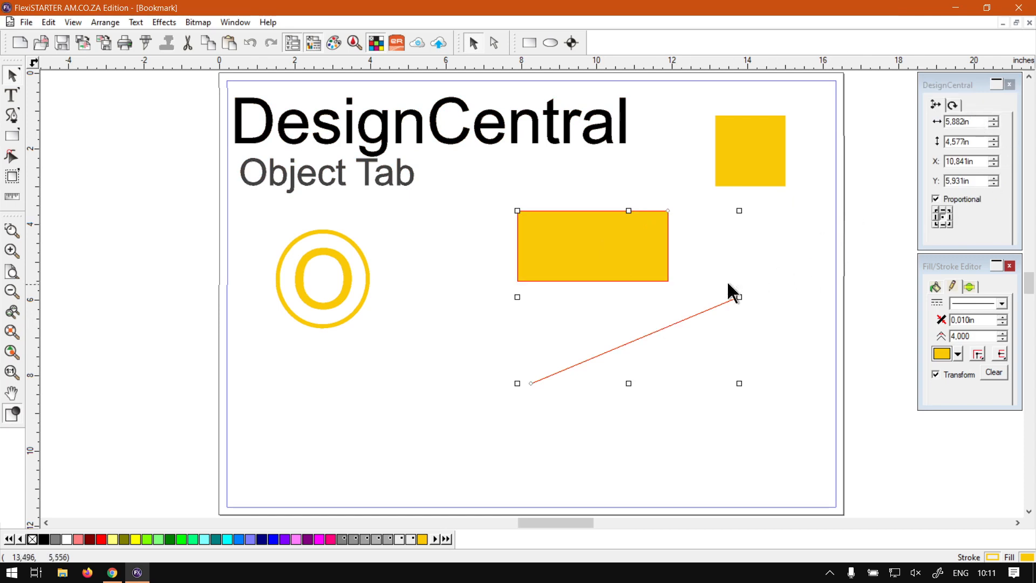
pyautogui.click(464, 275)
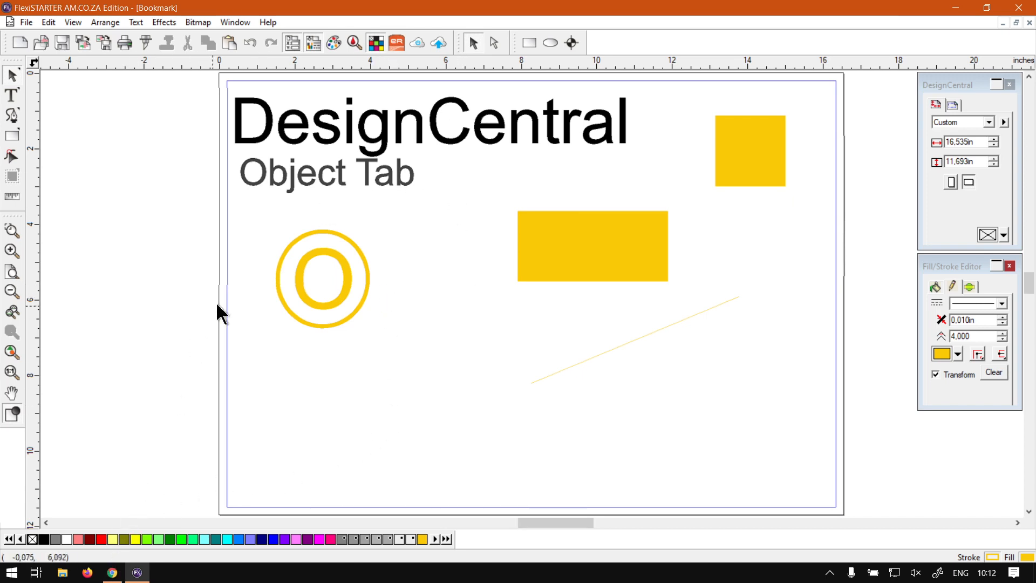
# Step: Select the wide rectangle, the small square and the diagonal line in turn to compare their DesignCentral settings
pyautogui.click(569, 254)
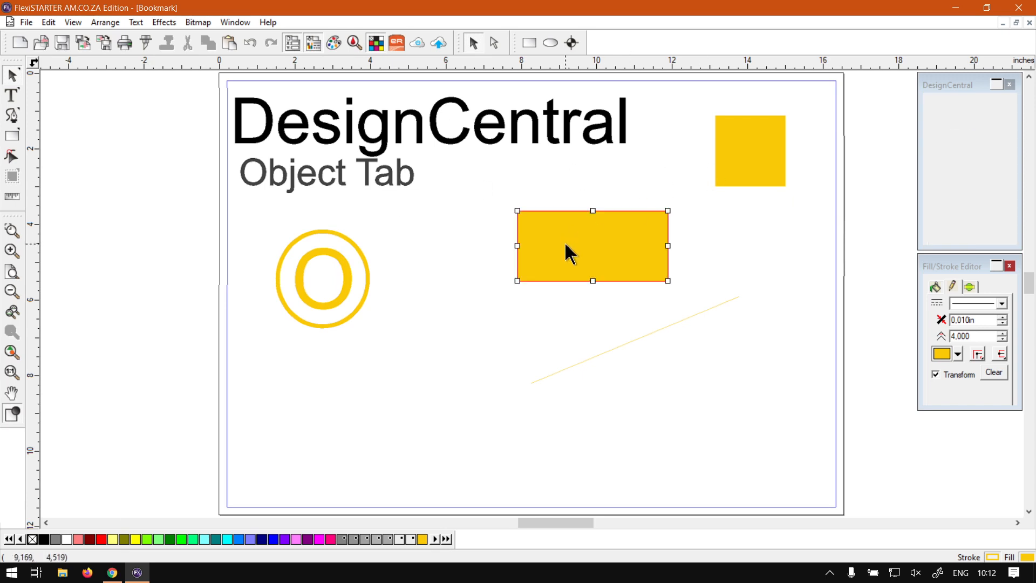
pyautogui.click(777, 155)
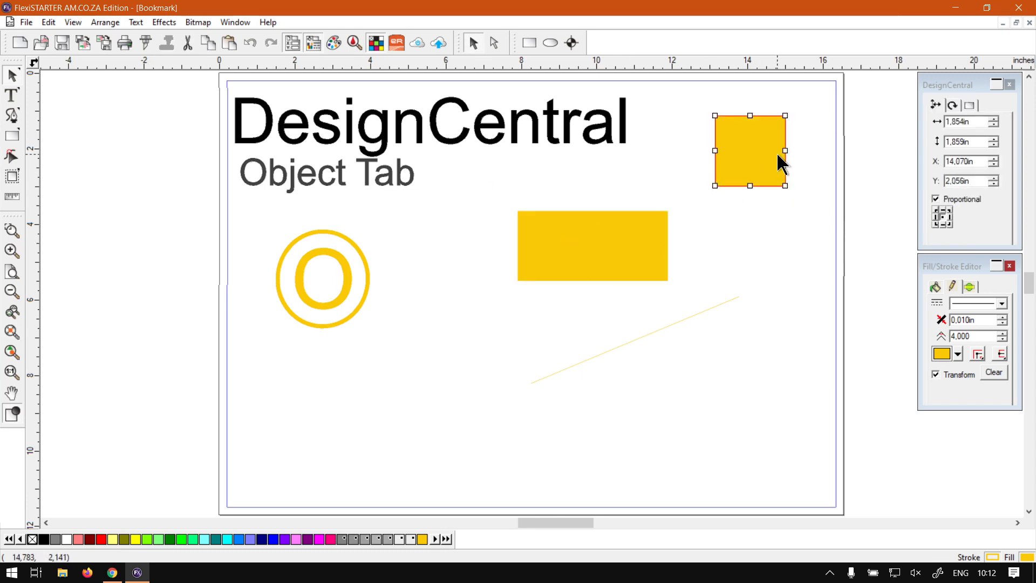
pyautogui.click(740, 296)
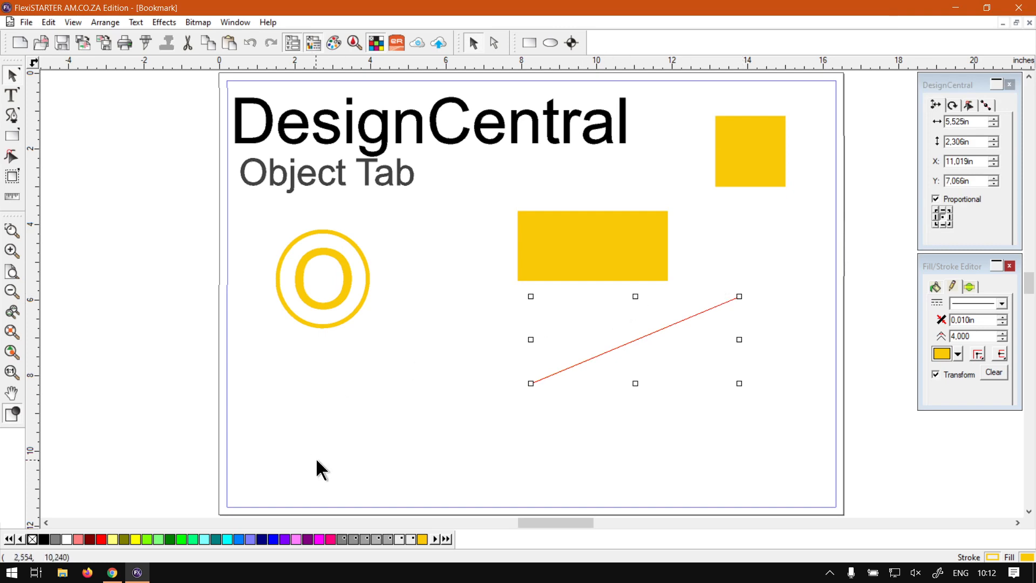
# Step: Switch to Chrome and view the search suggestions on the softwaretraining.co.za site, closing them without searching
pyautogui.click(112, 573)
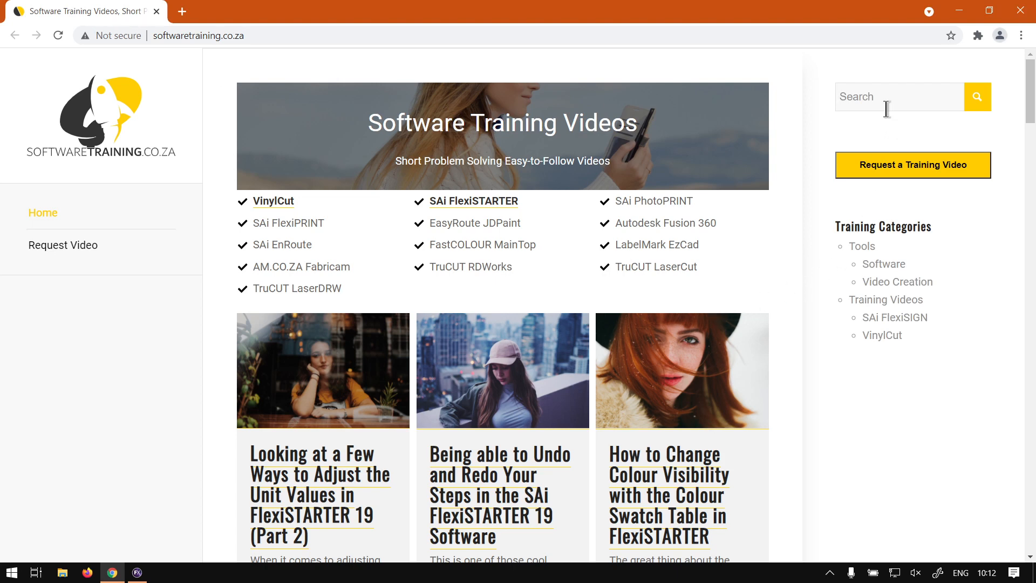
pyautogui.click(867, 93)
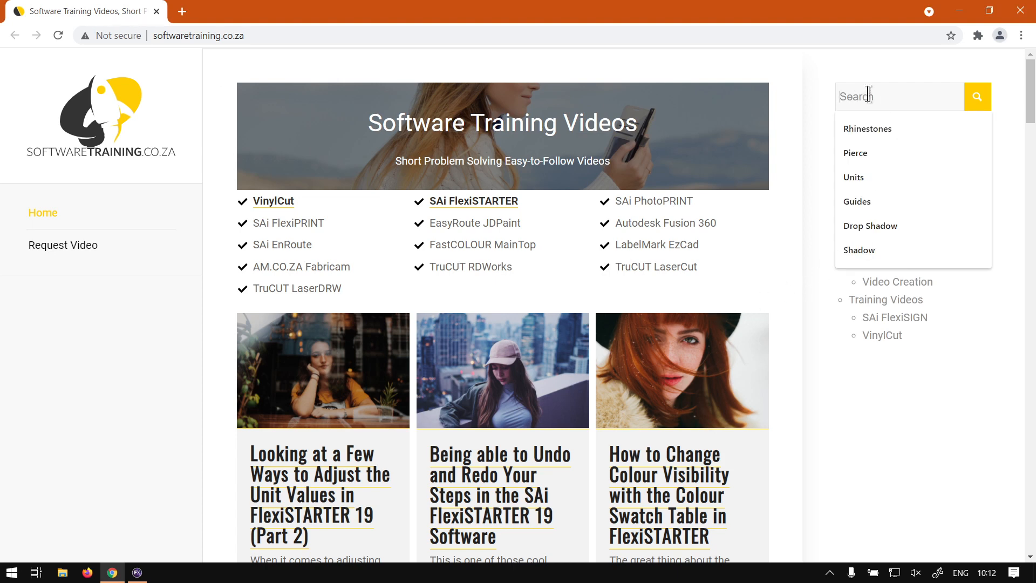
pyautogui.click(960, 77)
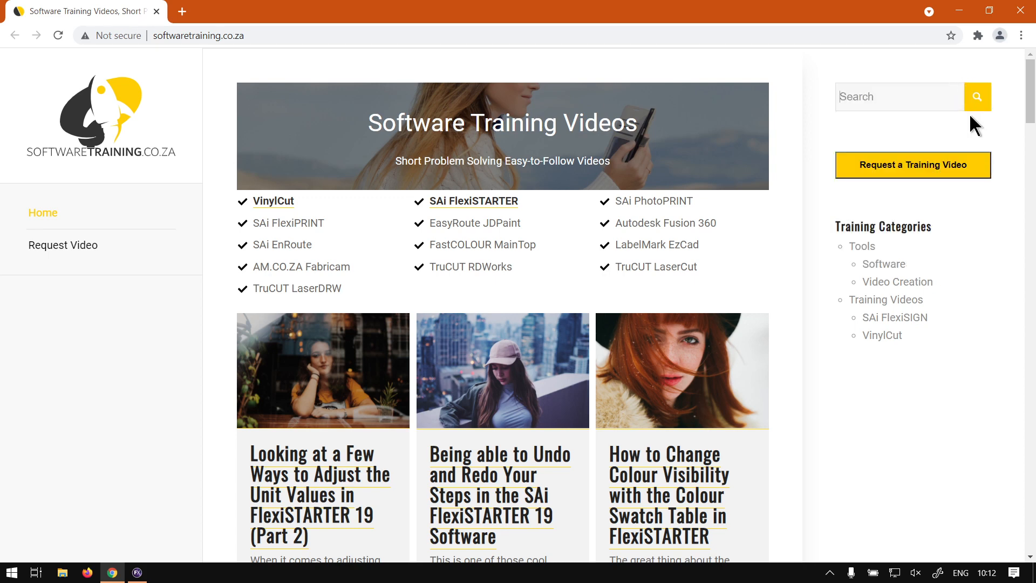